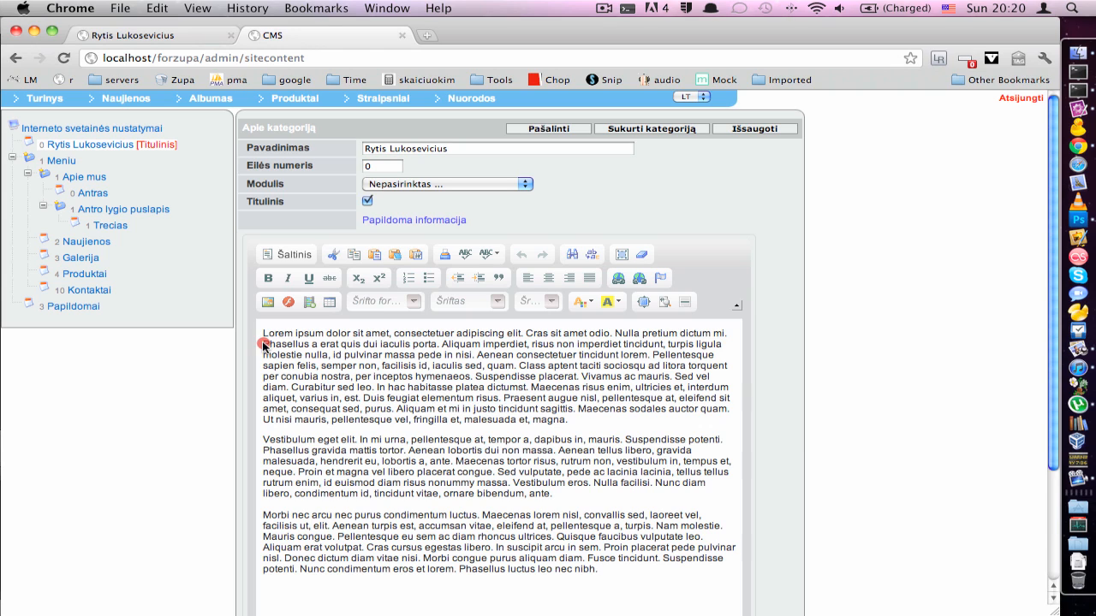
{"action": "left_click_drag", "start_coordinate": [265, 345], "coordinate": [362, 347]}
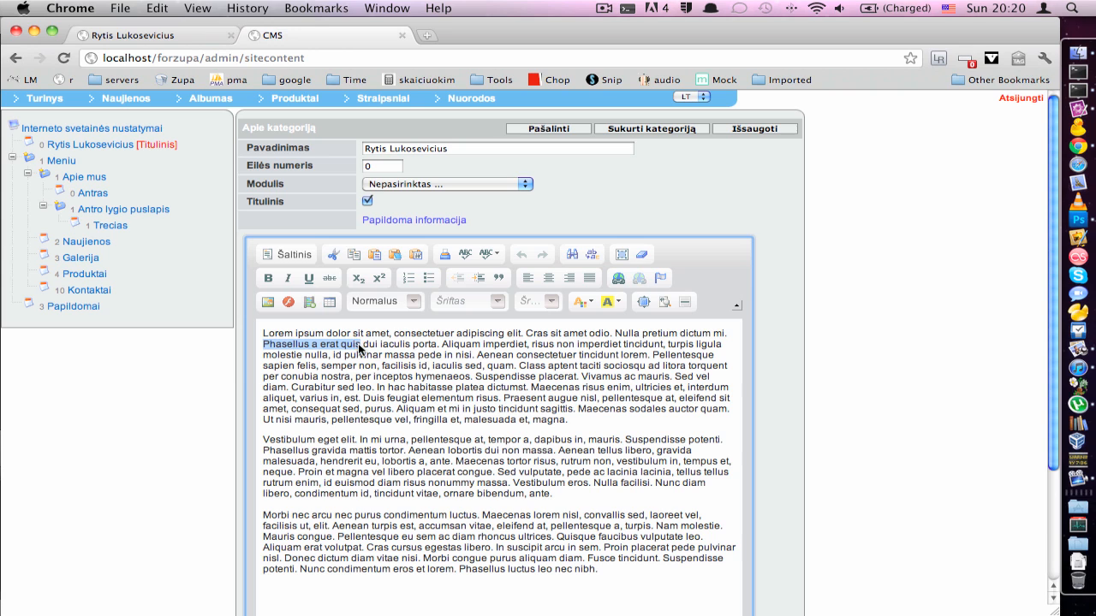
{"action": "left_click", "coordinate": [617, 279]}
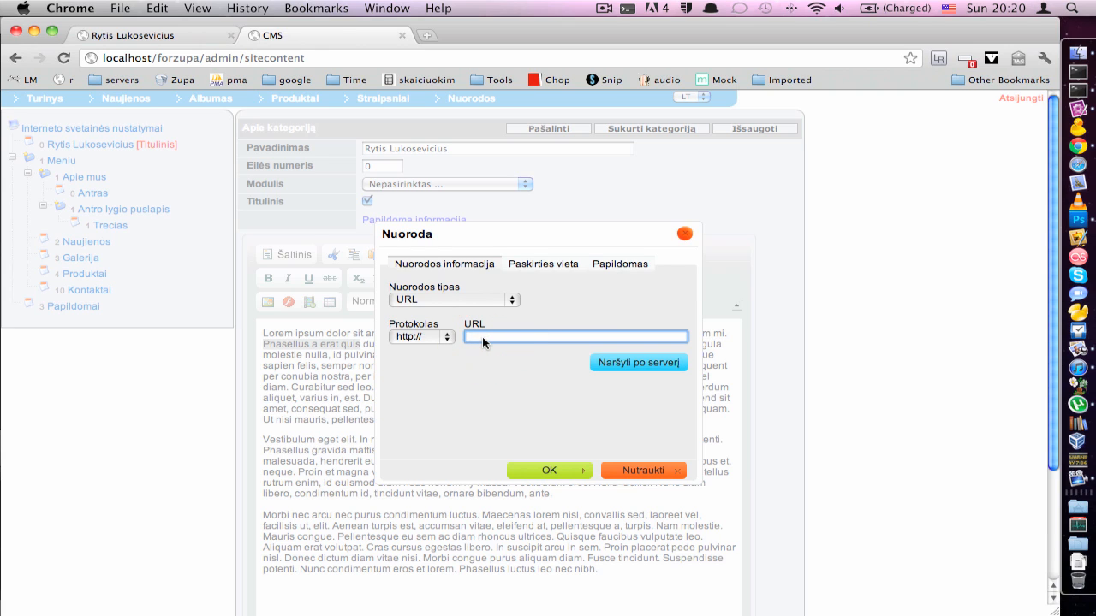
{"action": "type", "text": "www.nemokamossvetaines.lt"}
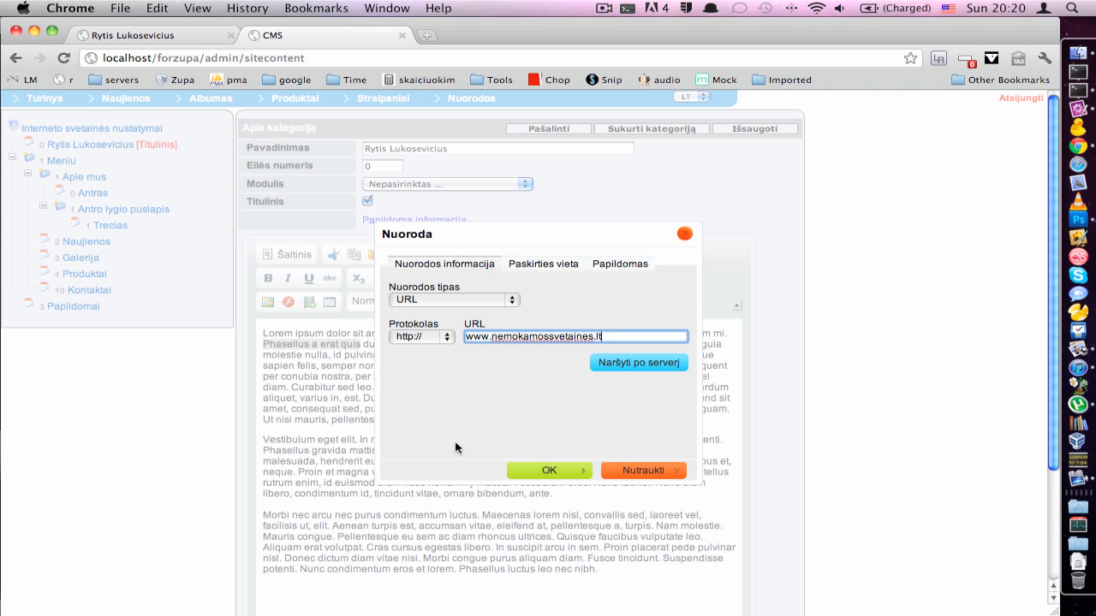
{"action": "left_click", "coordinate": [540, 471]}
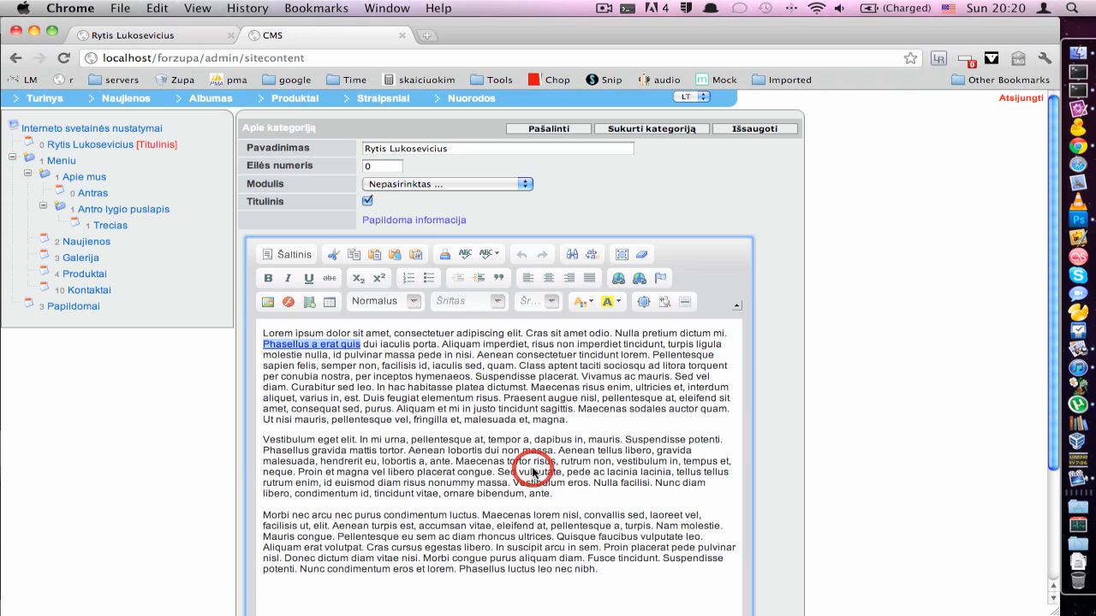
Save the page with the new web link (Išsaugoti)
{"action": "left_click", "coordinate": [427, 350]}
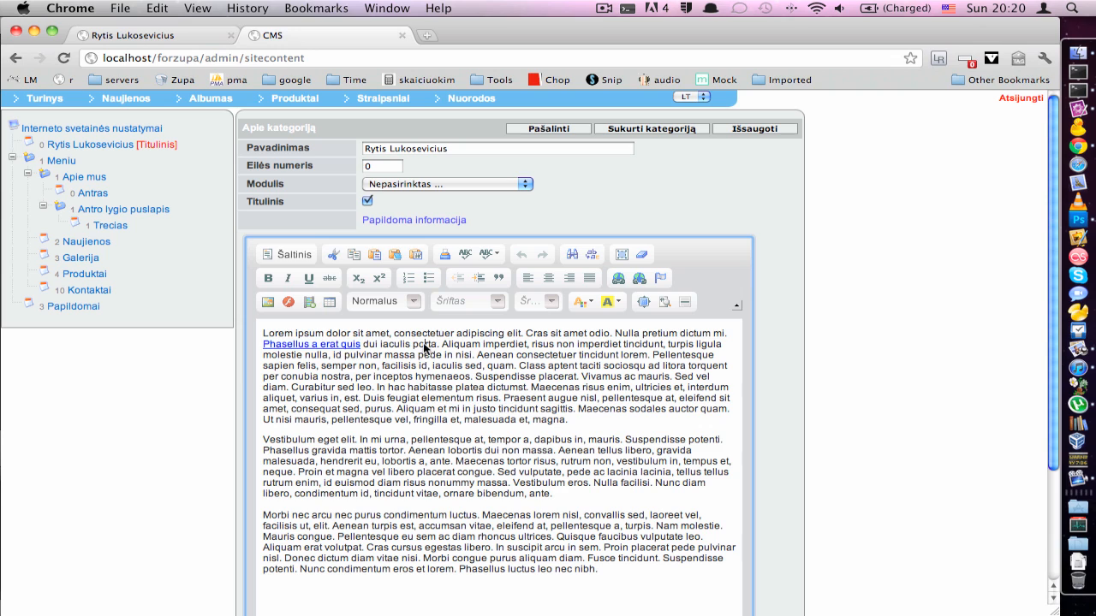
{"action": "double_click", "coordinate": [298, 344]}
{"action": "left_click", "coordinate": [386, 344]}
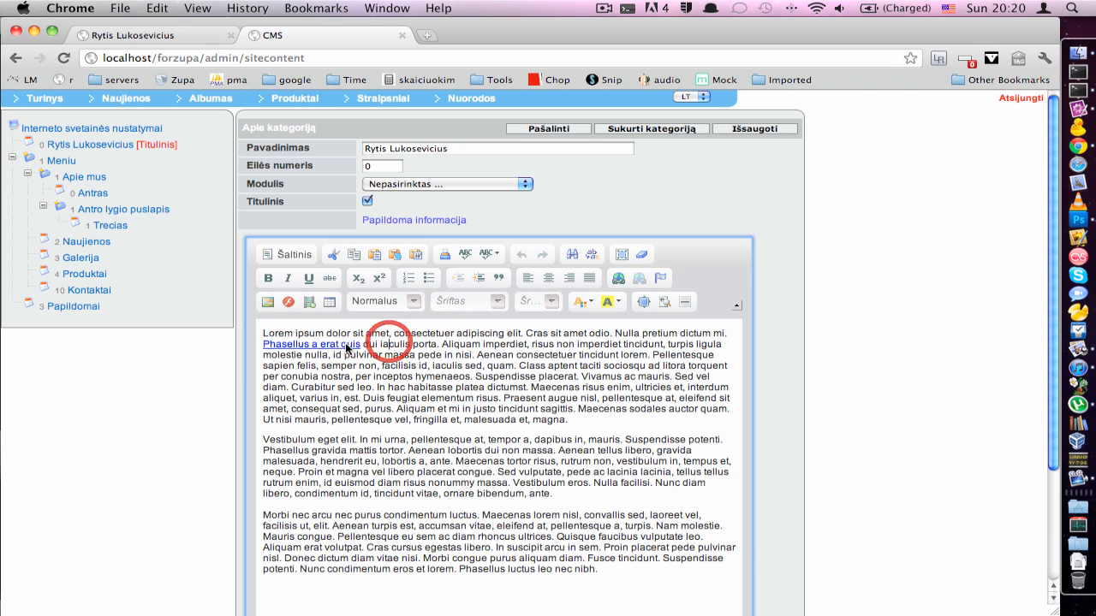
{"action": "left_click", "coordinate": [743, 129]}
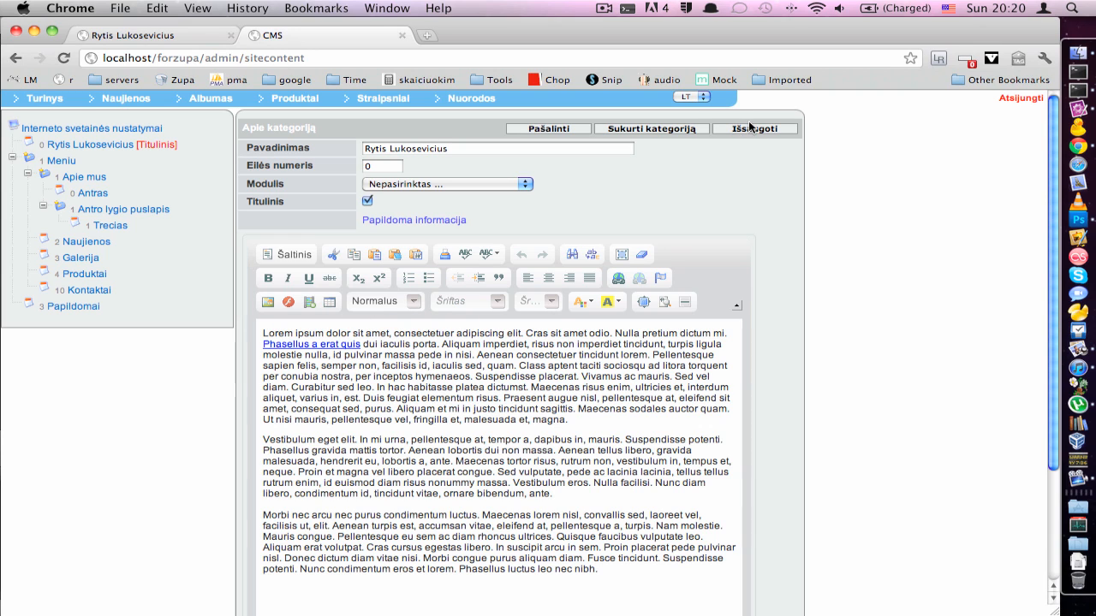
{"action": "left_click", "coordinate": [744, 131]}
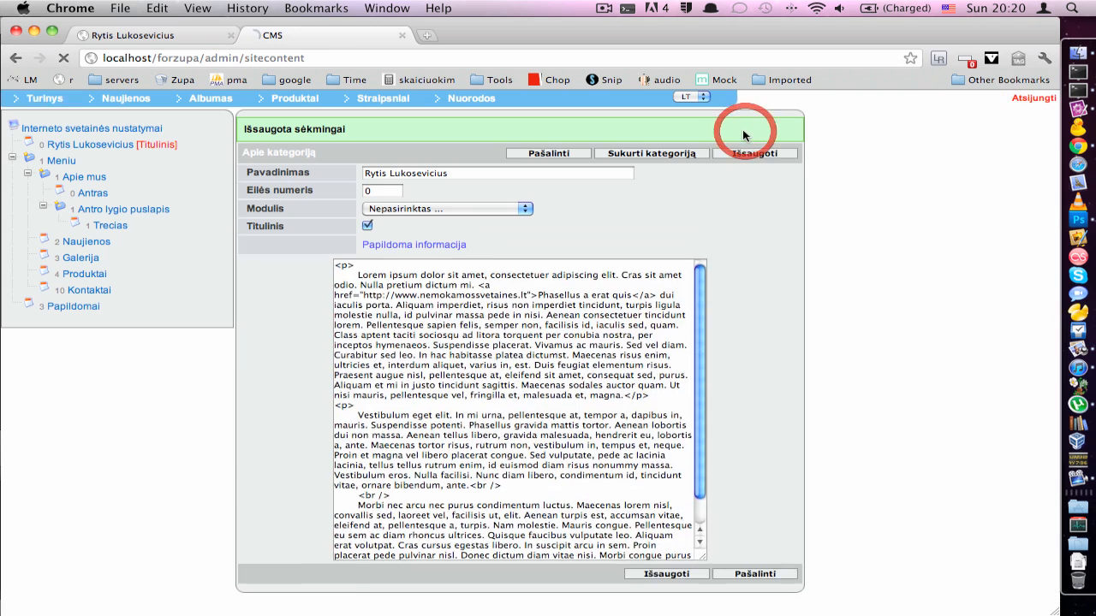
{"action": "left_click", "coordinate": [164, 41]}
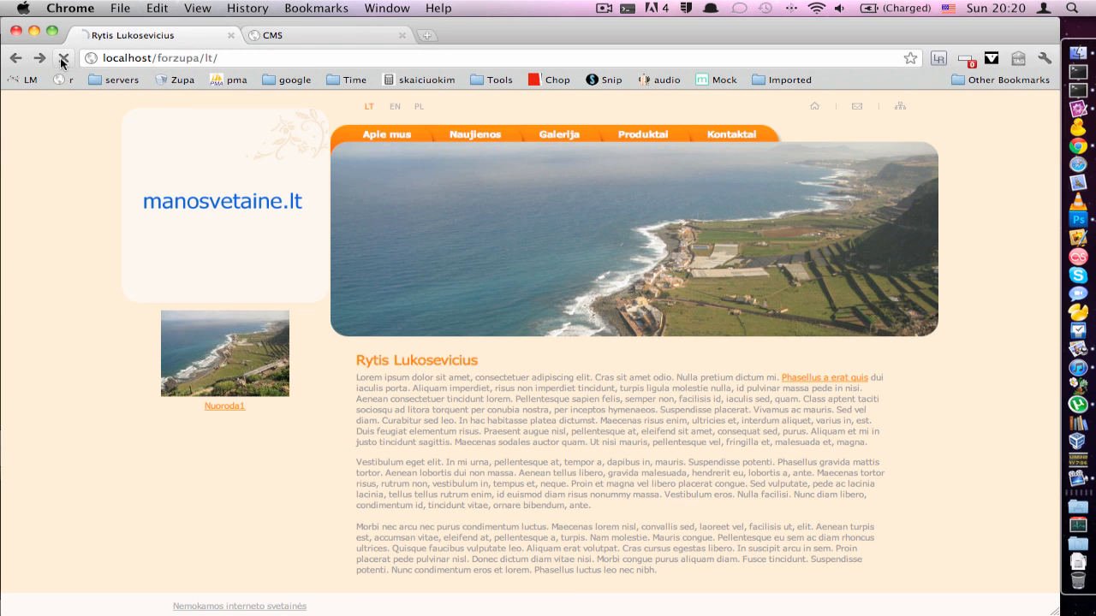
{"action": "left_click", "coordinate": [63, 57]}
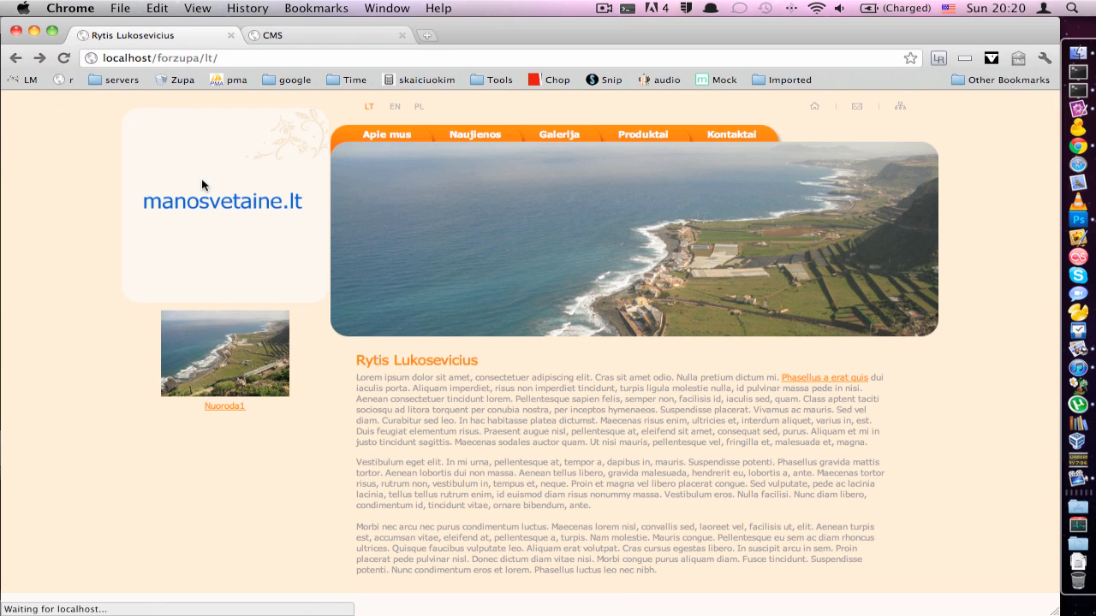
{"action": "left_click", "coordinate": [812, 380]}
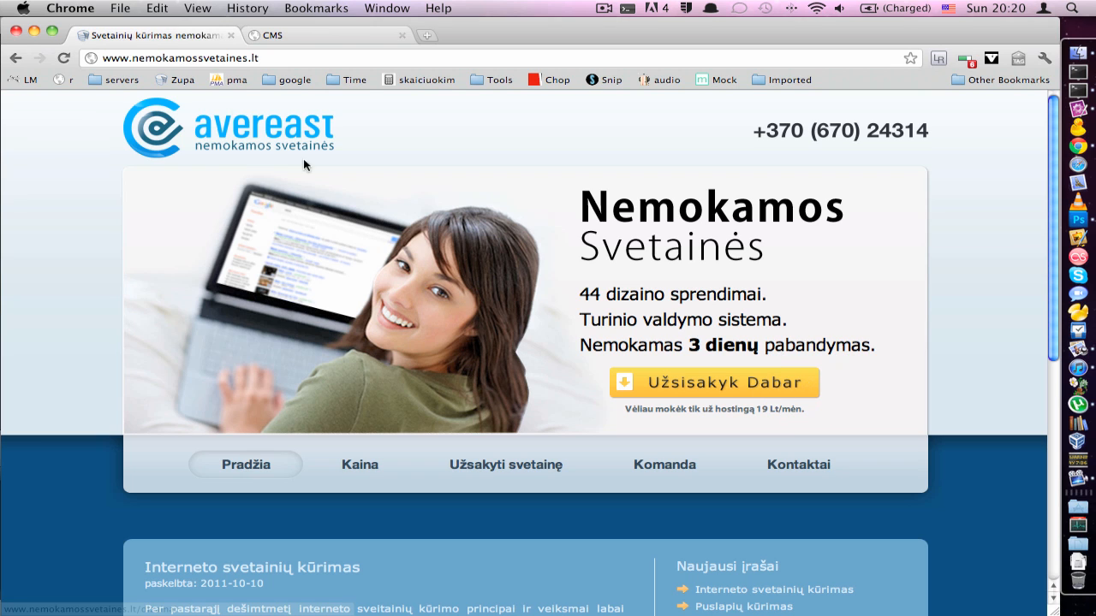
{"action": "left_click", "coordinate": [24, 60]}
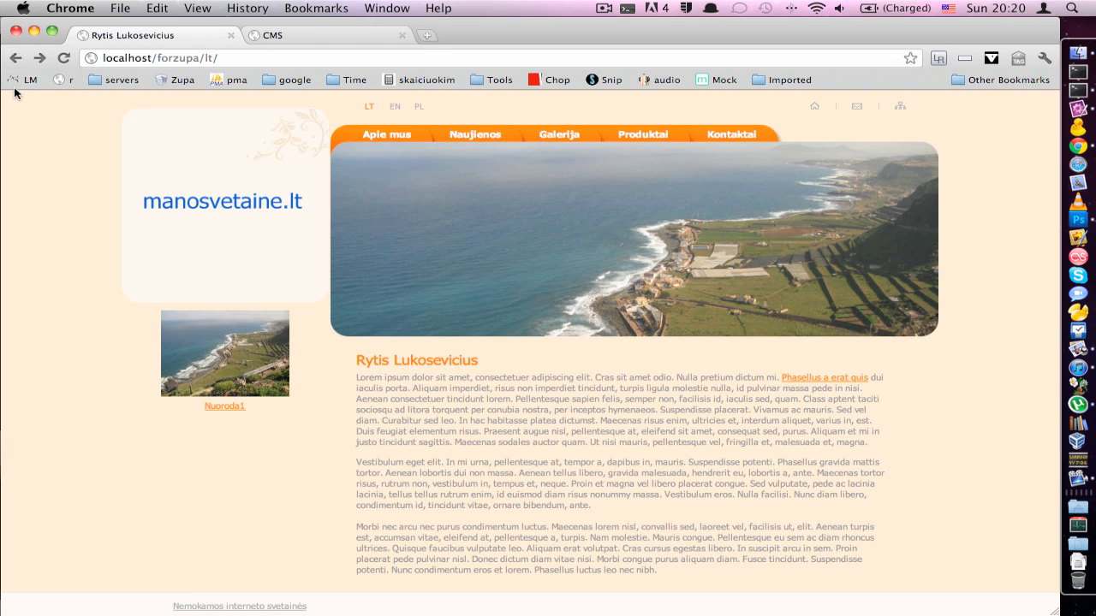
{"action": "left_click", "coordinate": [343, 34]}
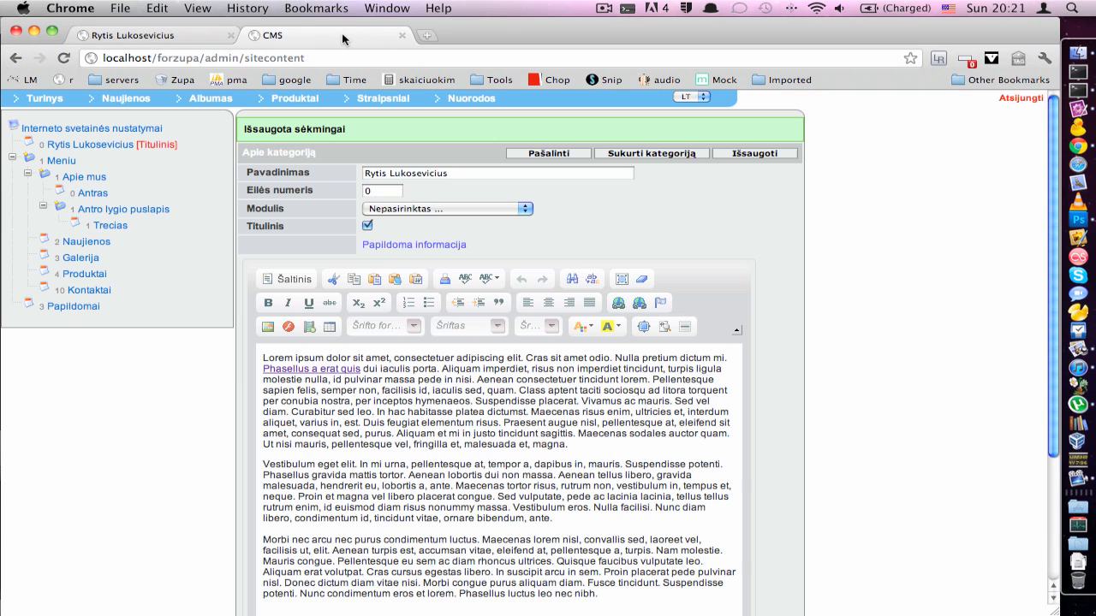
Remove the link from 'Phasellus a erat quis' with Panaikinti nuorodą
{"action": "left_click", "coordinate": [371, 364]}
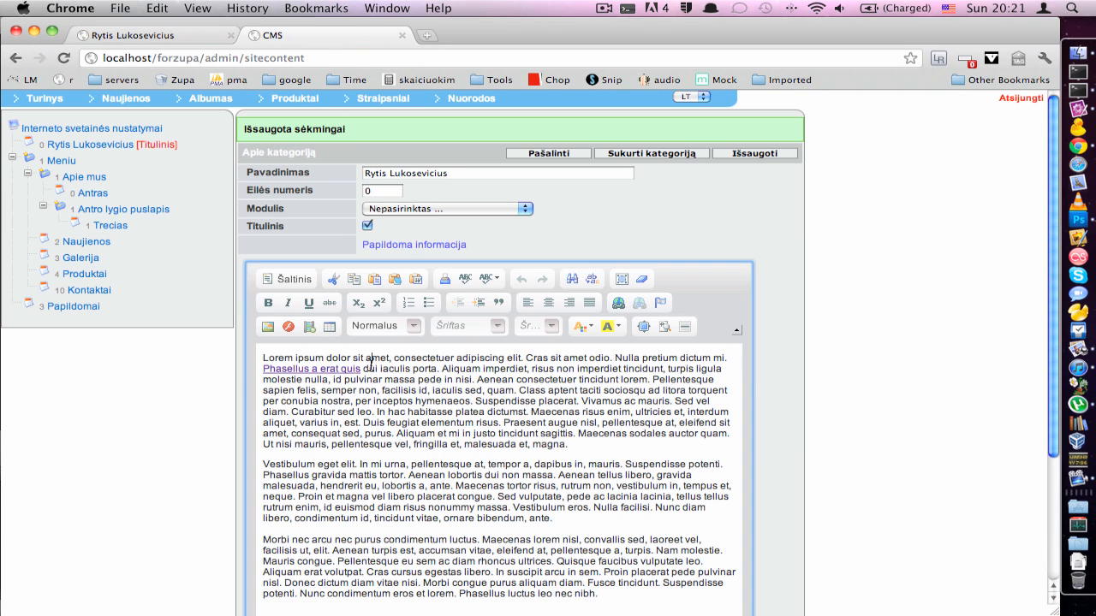
{"action": "right_click", "coordinate": [309, 372]}
{"action": "left_click", "coordinate": [364, 460]}
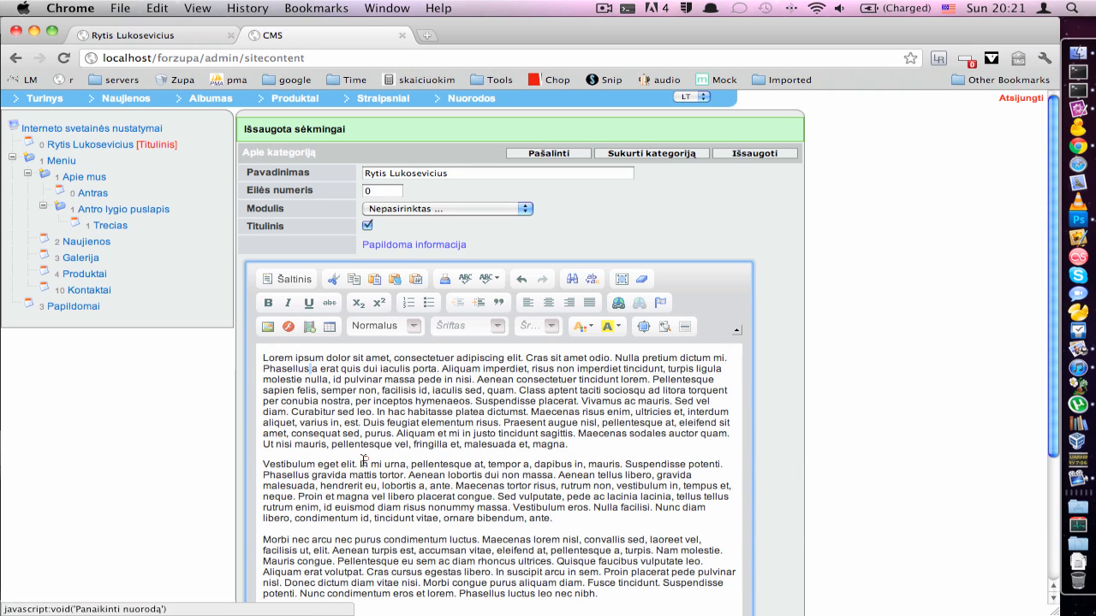
{"action": "left_click", "coordinate": [315, 366]}
Insert a new first line 'Parsisiųsti dokumentą' above the Lorem ipsum text and select it
{"action": "left_click_drag", "start_coordinate": [263, 380], "coordinate": [385, 378]}
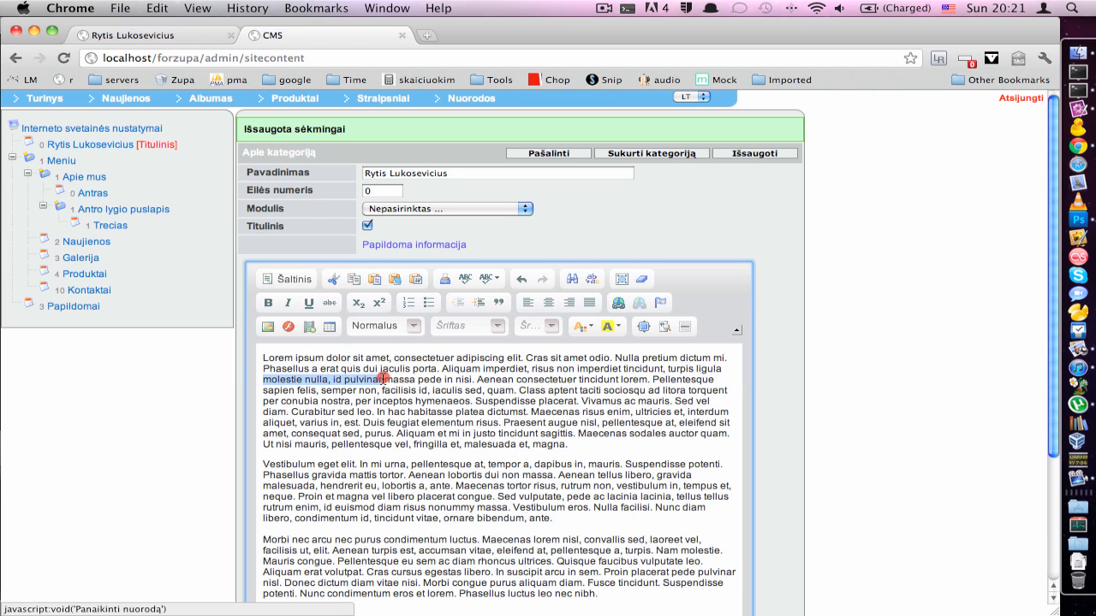
{"action": "left_click", "coordinate": [259, 351]}
{"action": "key", "text": "Return"}
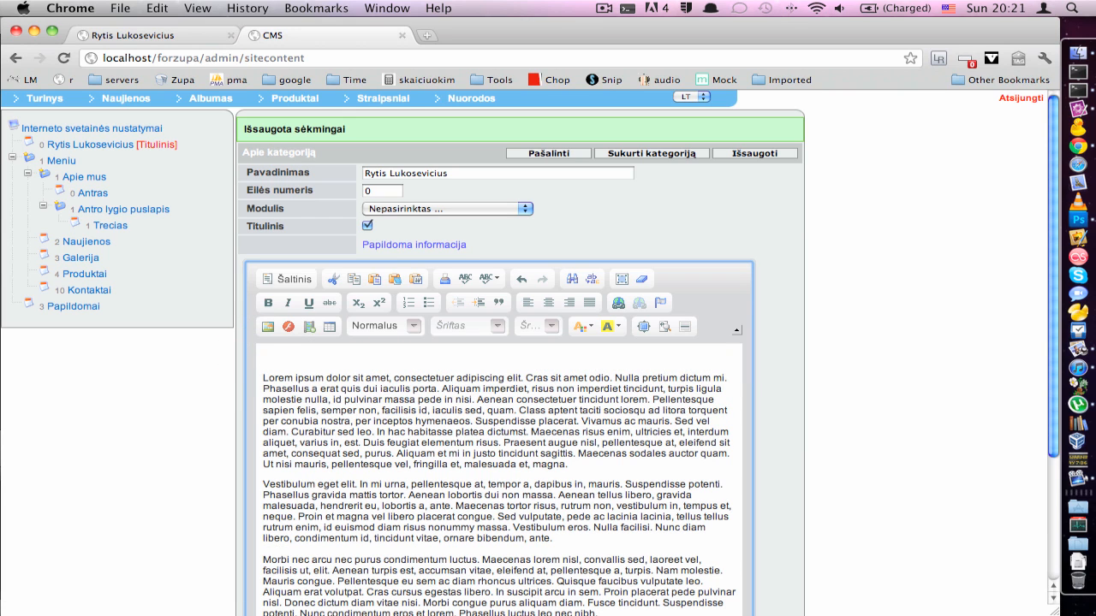
{"action": "type", "text": "Parsisi"}
{"action": "key", "text": "ctrl+space"}
{"action": "type", "text": "ųsti dokumenta"}
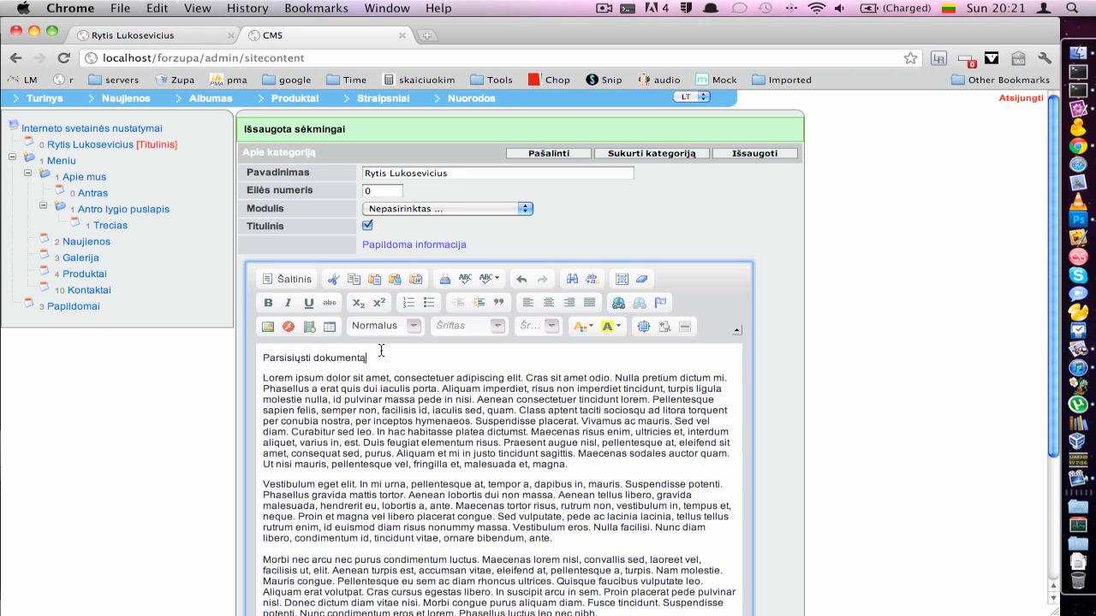
{"action": "left_click_drag", "start_coordinate": [368, 358], "coordinate": [257, 353]}
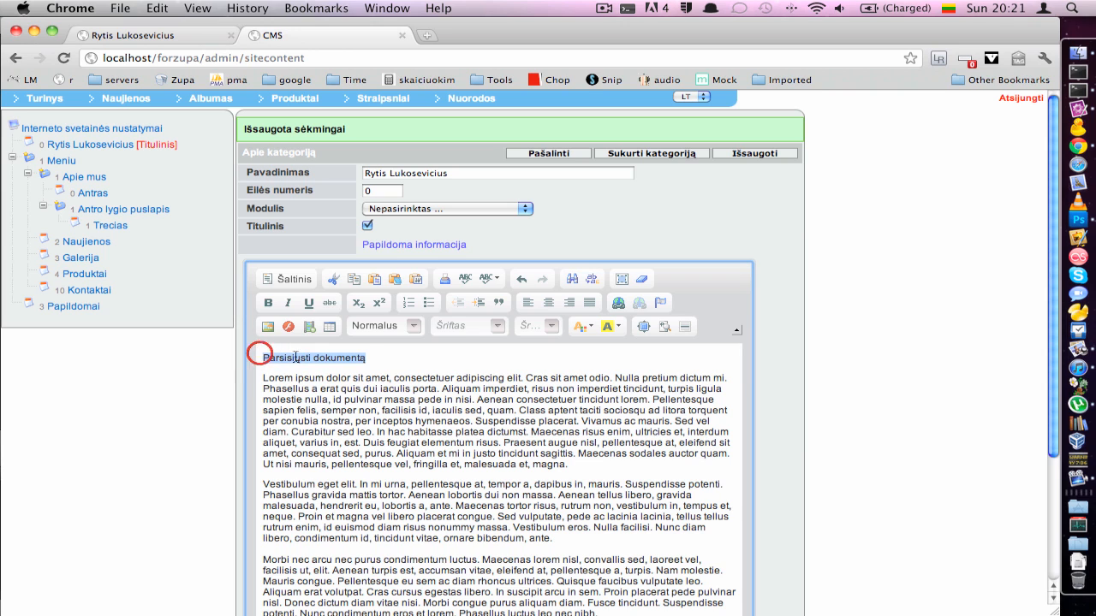
Upload paieska.doc to the server files folder and set it as the selected line's link URL
{"action": "left_click", "coordinate": [618, 304]}
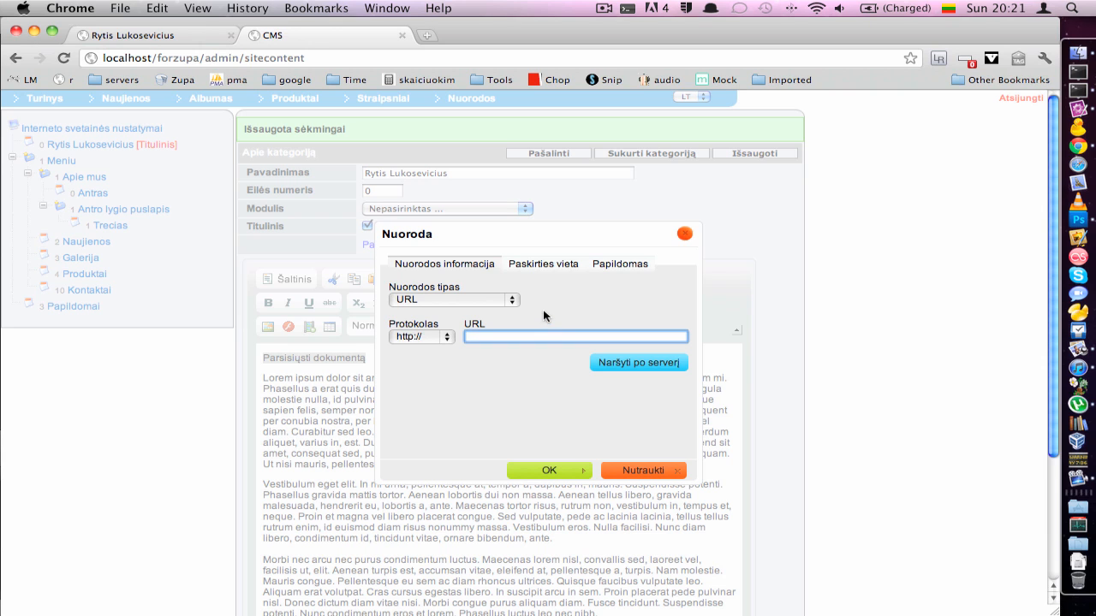
{"action": "left_click", "coordinate": [616, 363]}
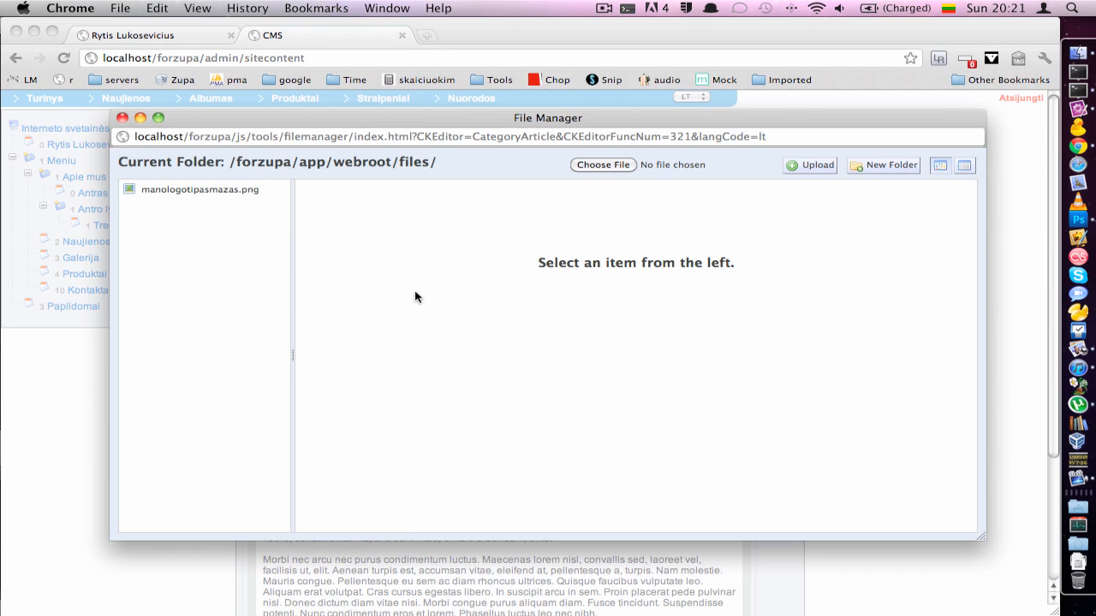
{"action": "left_click", "coordinate": [608, 164]}
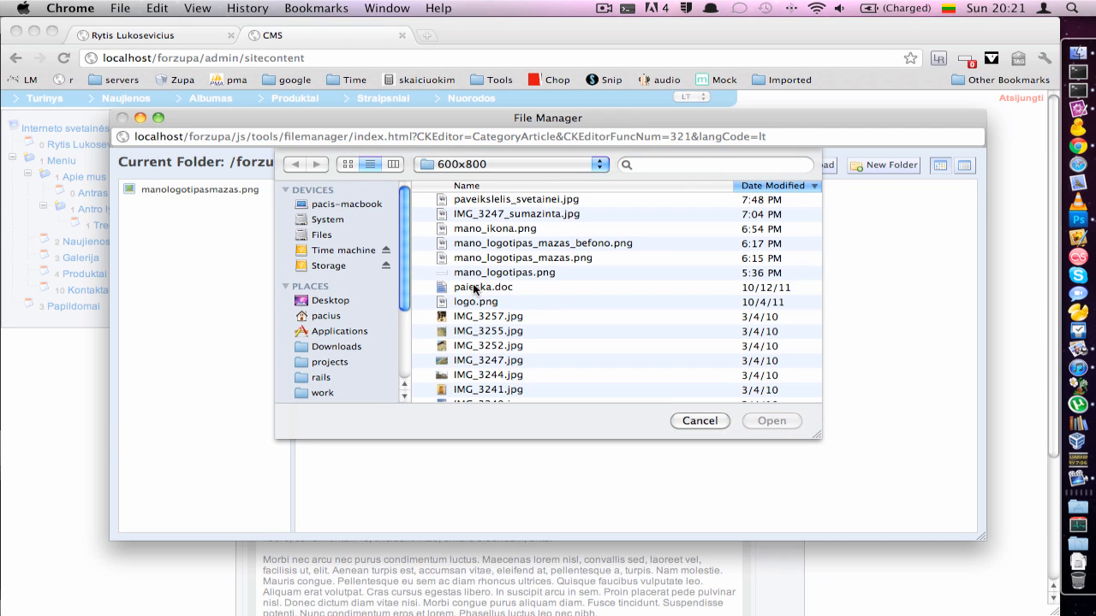
{"action": "left_click", "coordinate": [475, 288]}
{"action": "left_click", "coordinate": [770, 420]}
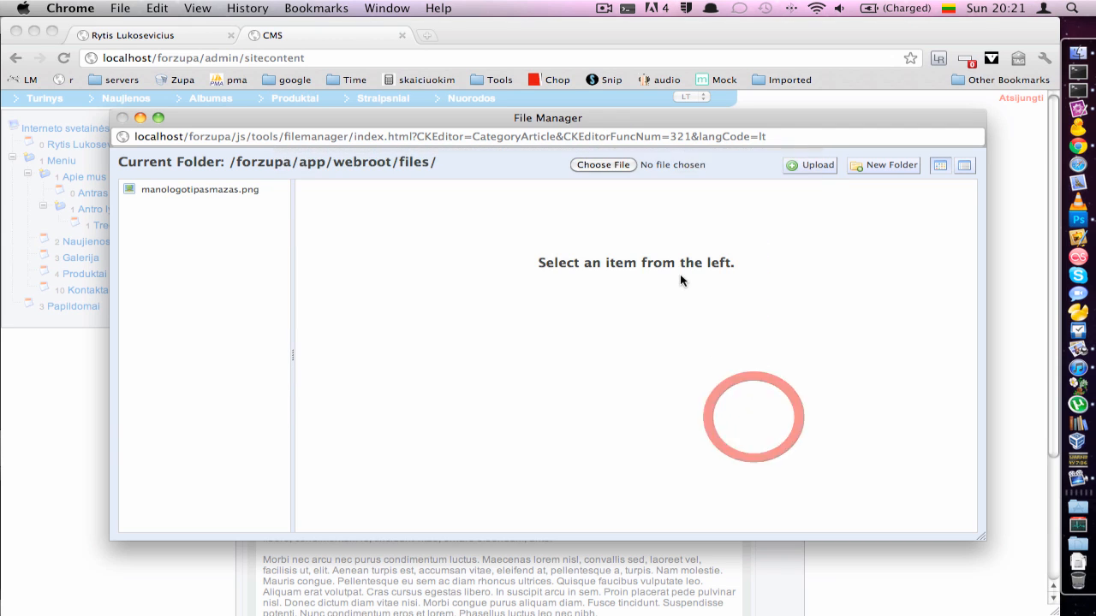
{"action": "left_click", "coordinate": [809, 165]}
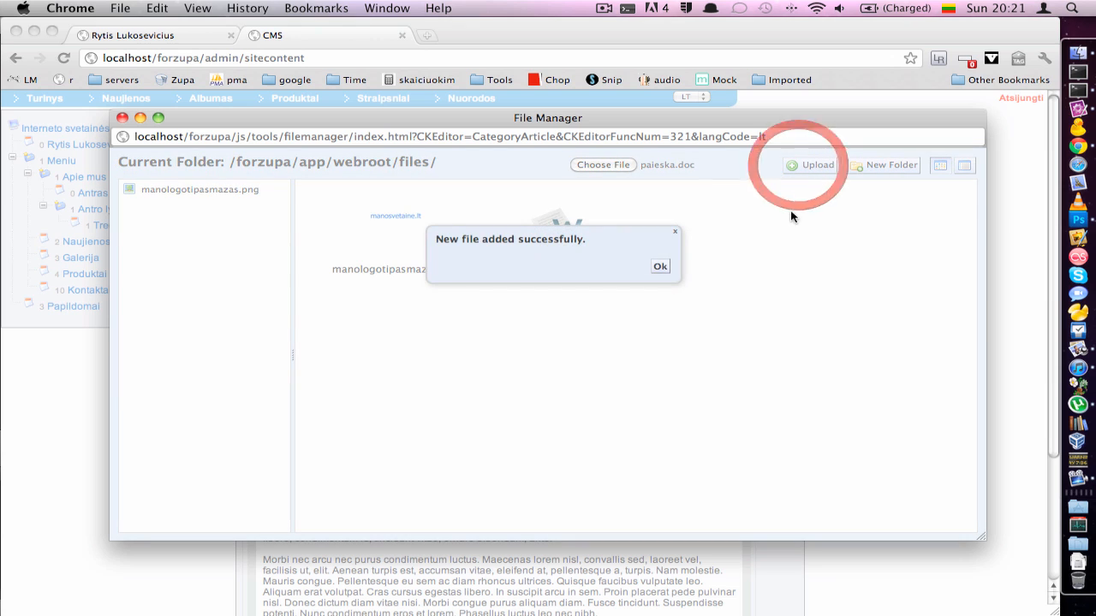
{"action": "left_click", "coordinate": [659, 267]}
{"action": "left_click", "coordinate": [548, 245]}
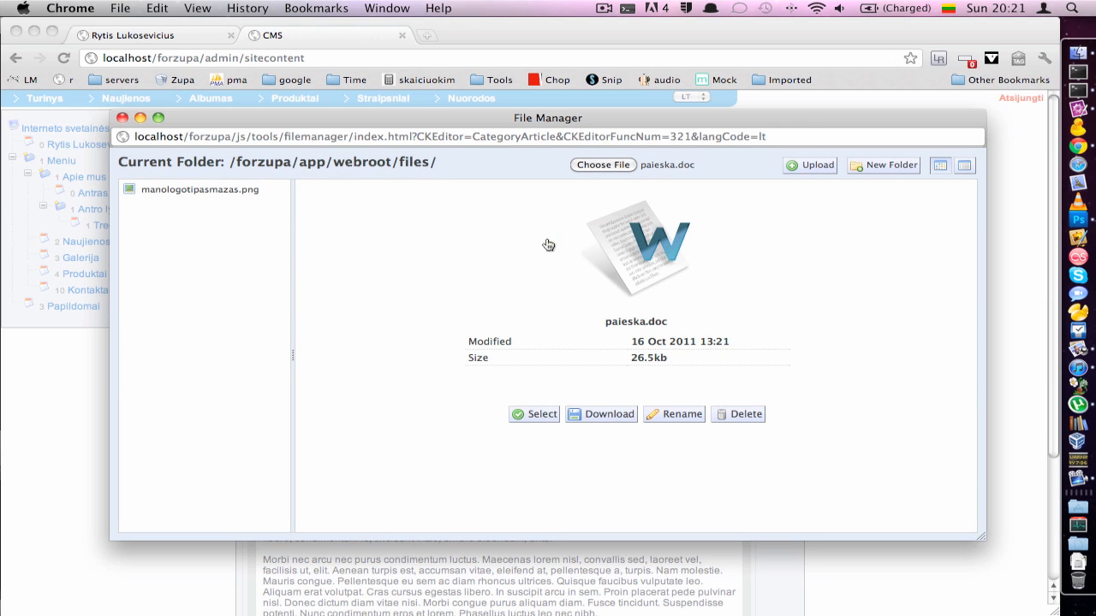
{"action": "left_click", "coordinate": [540, 414]}
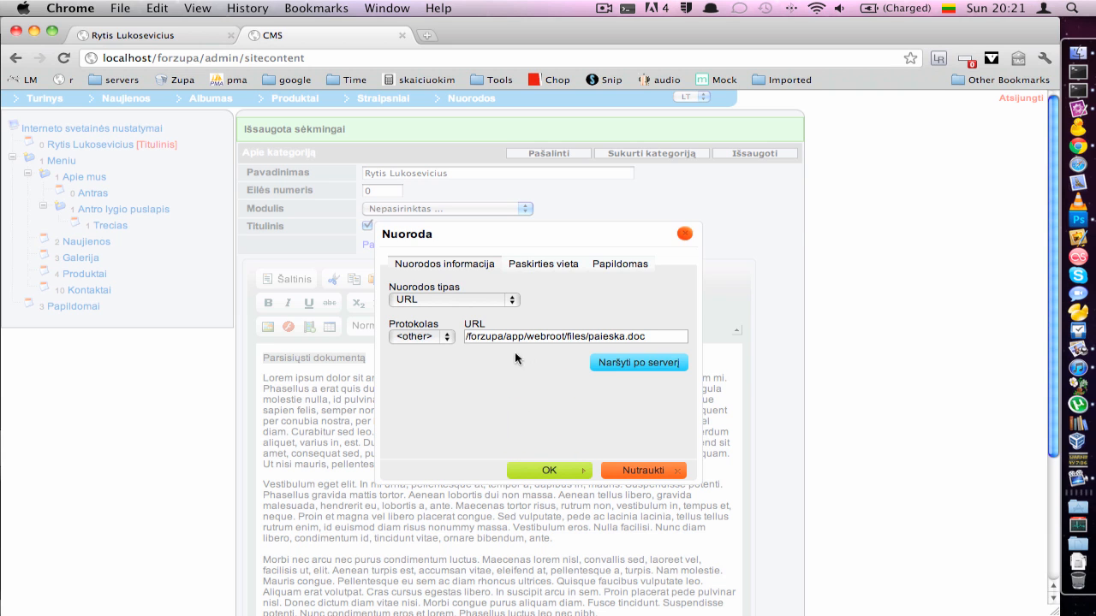
Apply the document link, save, and confirm on the reloaded live site that it downloads paieska.doc
{"action": "left_click", "coordinate": [534, 468]}
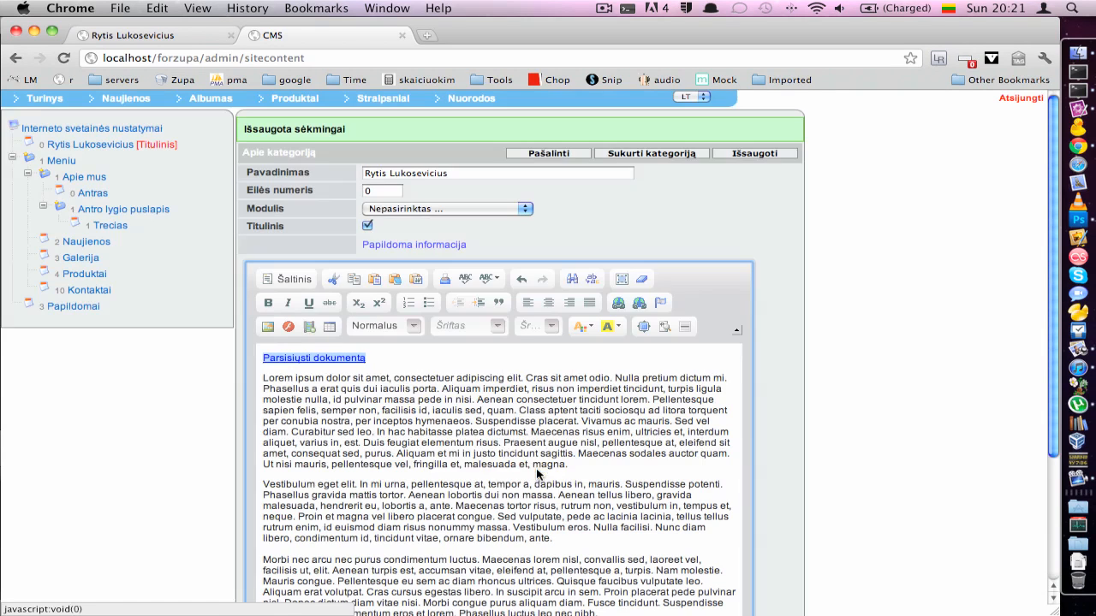
{"action": "left_click", "coordinate": [751, 152]}
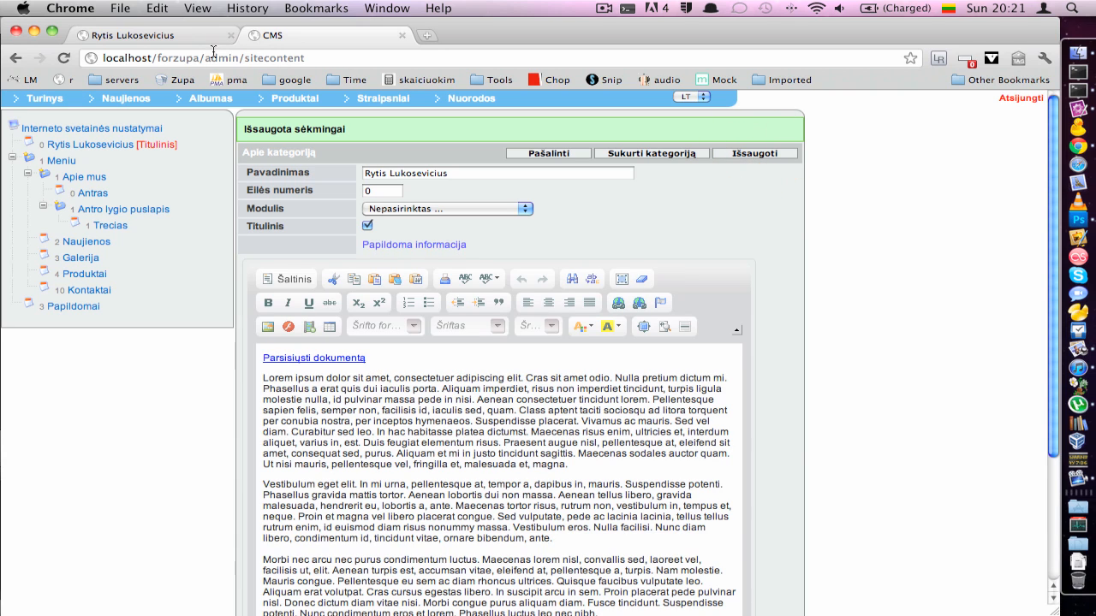
{"action": "left_click", "coordinate": [137, 35]}
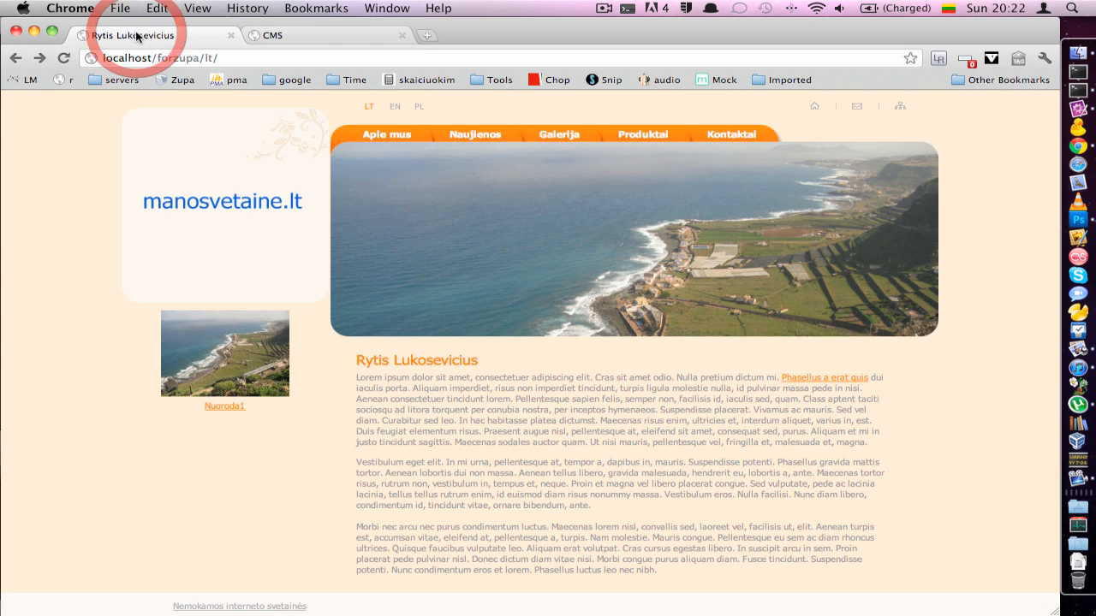
{"action": "left_click", "coordinate": [64, 59]}
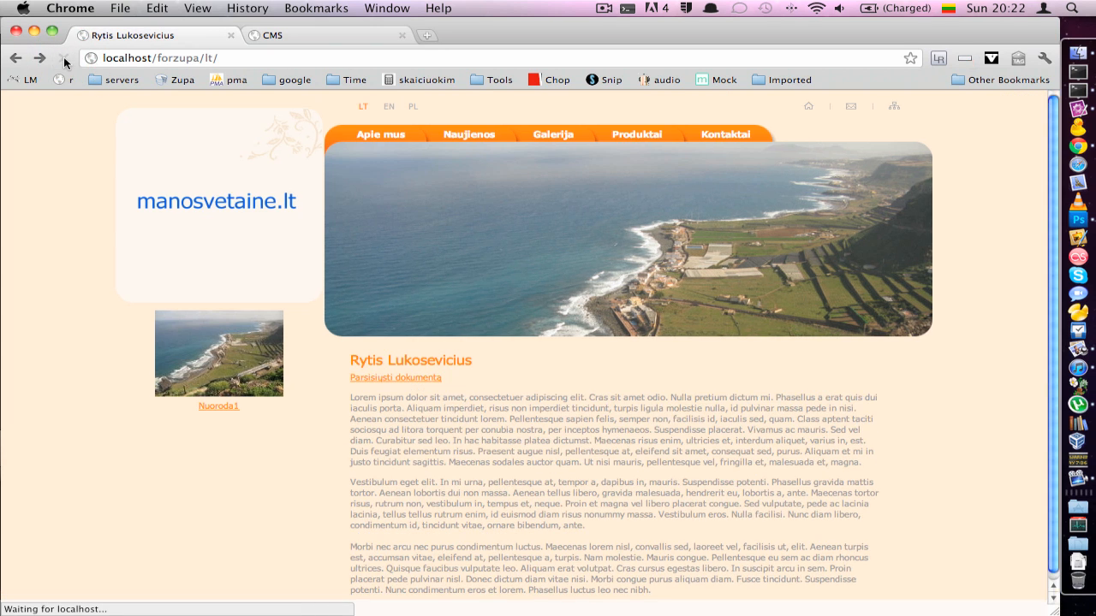
{"action": "left_click", "coordinate": [371, 380]}
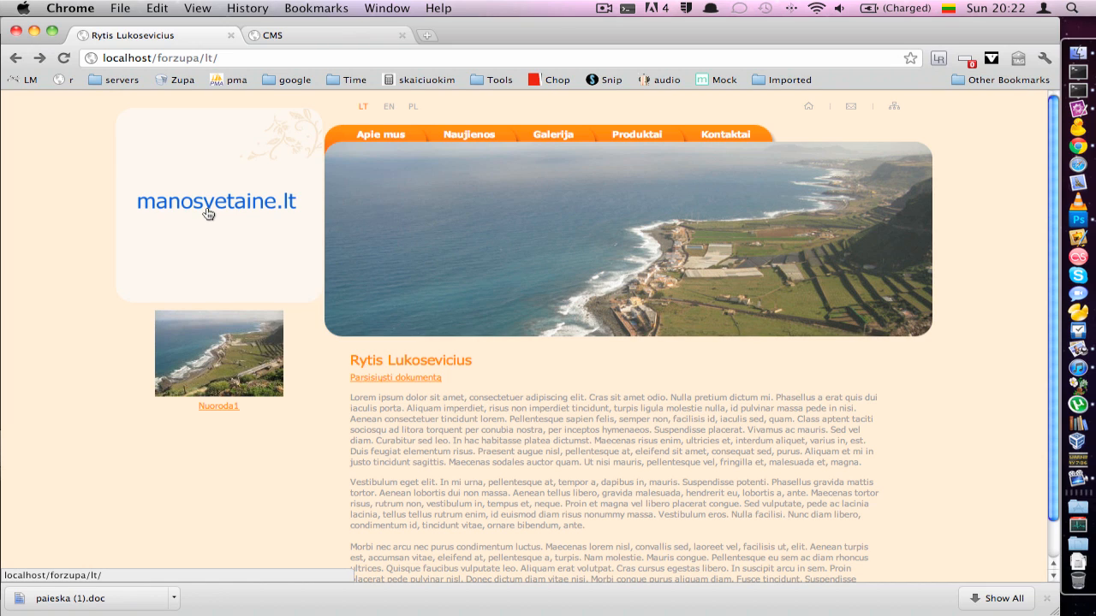
{"action": "left_click", "coordinate": [281, 37]}
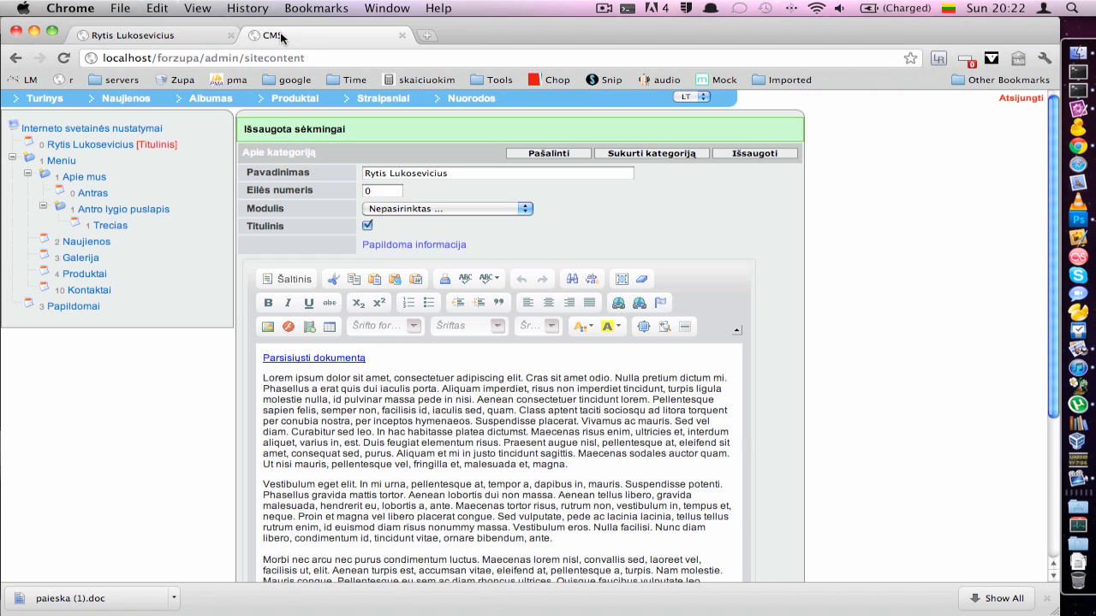
Type the contact e-mail address on a new line below the Parsisiųsti dokumentą link and select it
{"action": "left_click", "coordinate": [286, 382]}
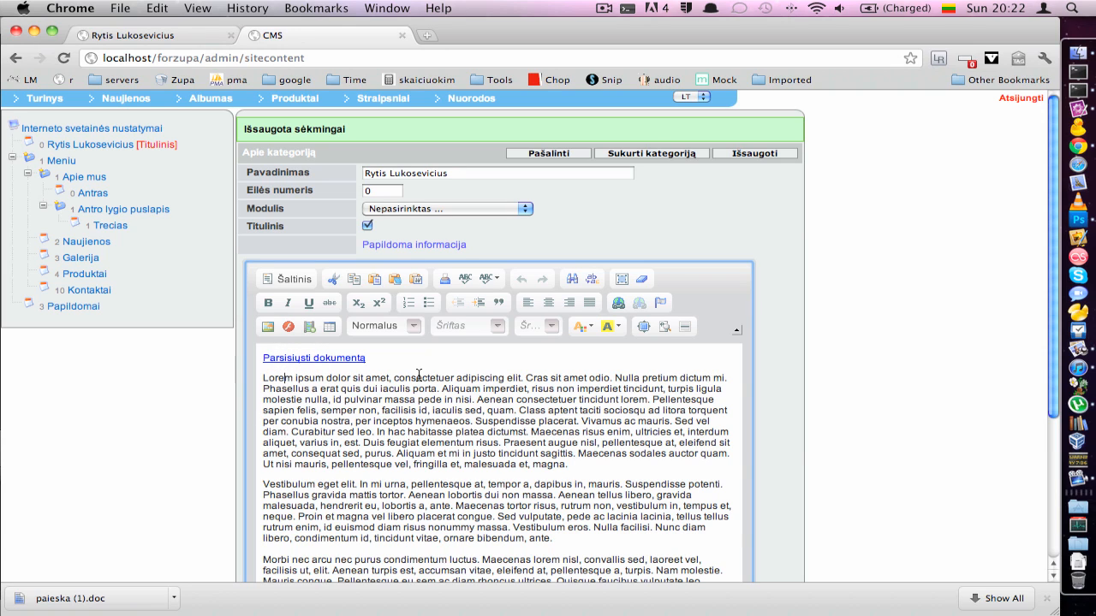
{"action": "left_click", "coordinate": [394, 362]}
{"action": "key", "text": "Return"}
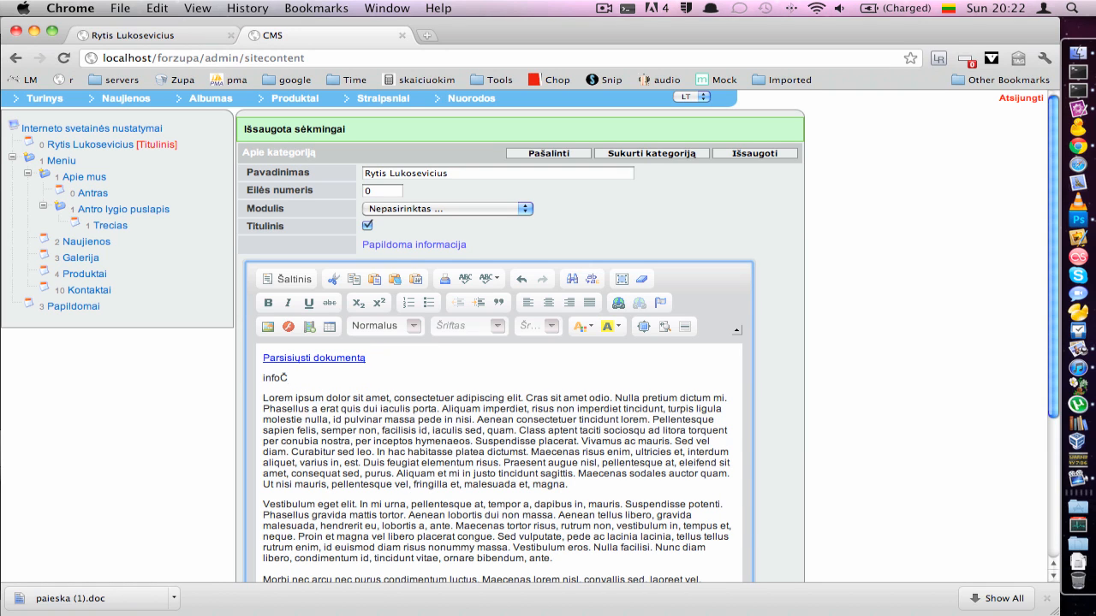
{"action": "key", "text": "super+space"}
{"action": "left_click_drag", "start_coordinate": [353, 378], "coordinate": [257, 378]}
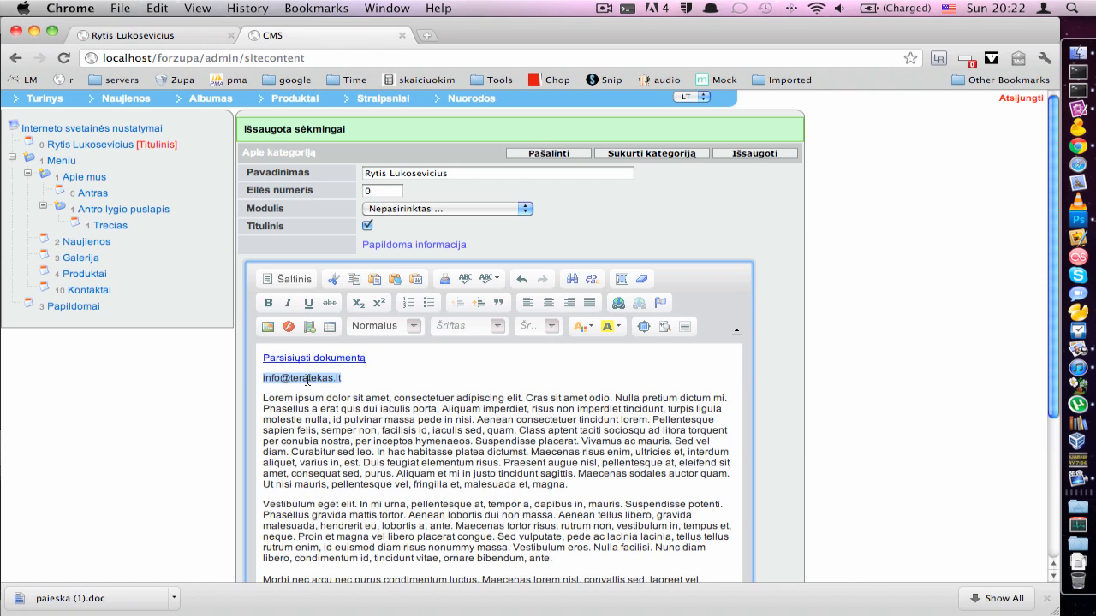
Make the selected address an El.paštas (e-mail) link to the contact e-mail address
{"action": "left_click", "coordinate": [616, 307]}
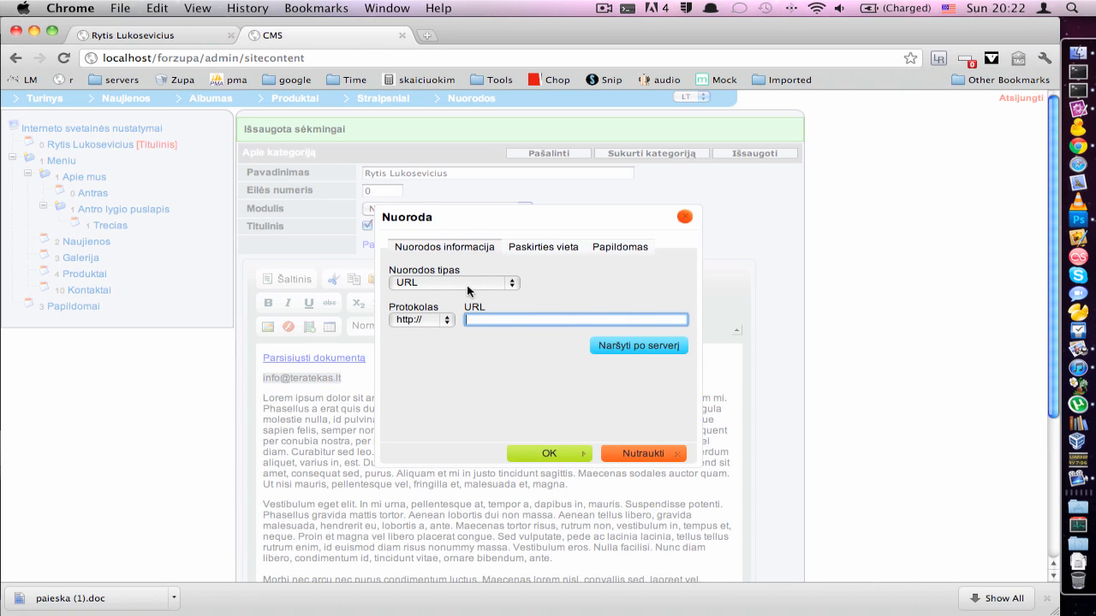
{"action": "left_click", "coordinate": [441, 282]}
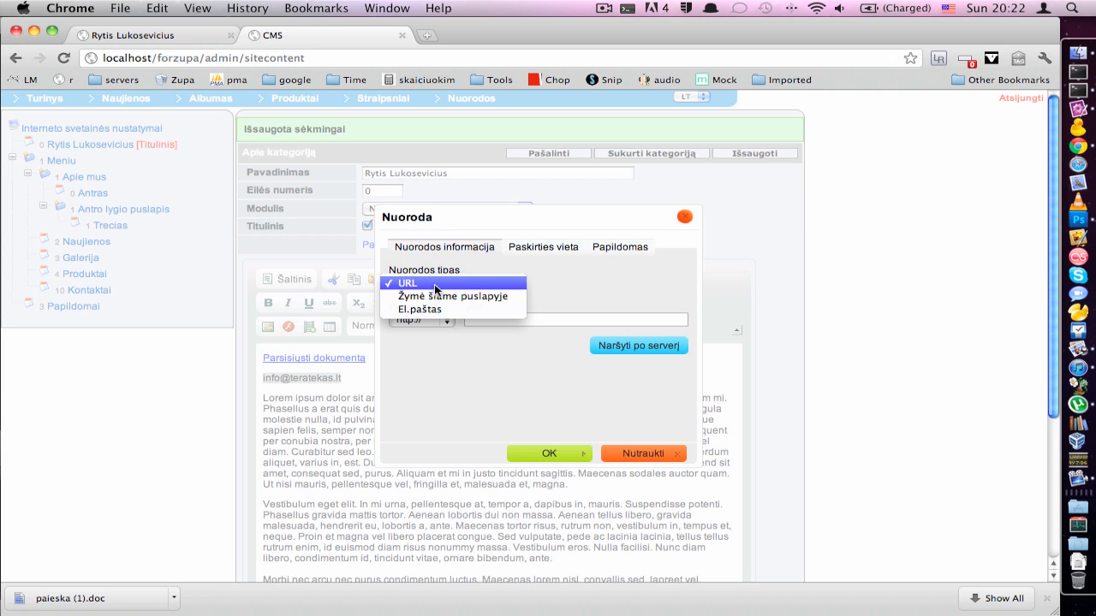
{"action": "left_click", "coordinate": [430, 311]}
{"action": "left_click", "coordinate": [428, 316]}
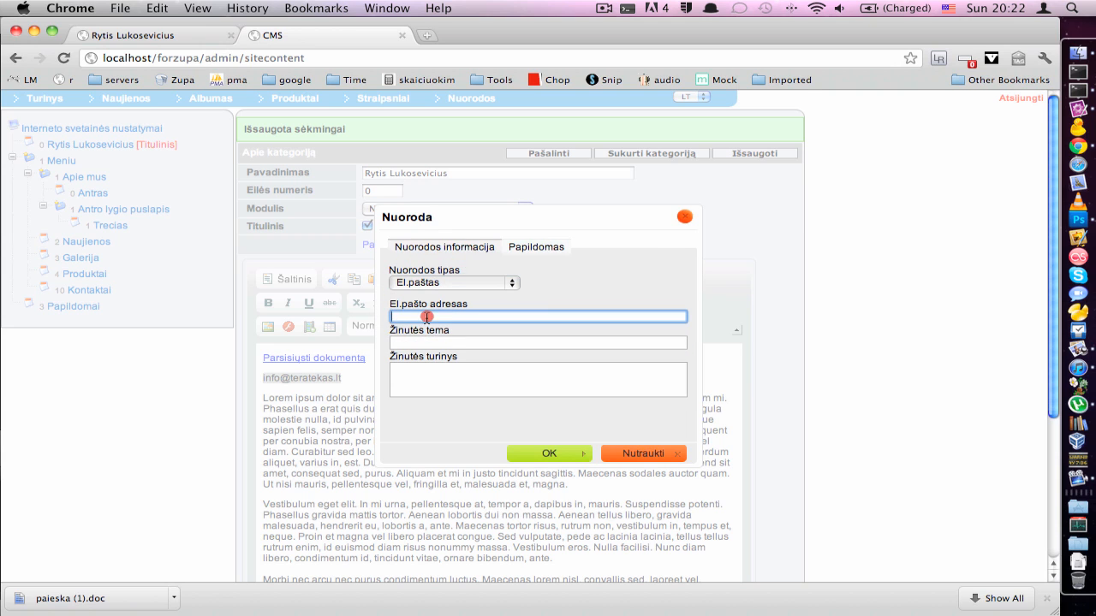
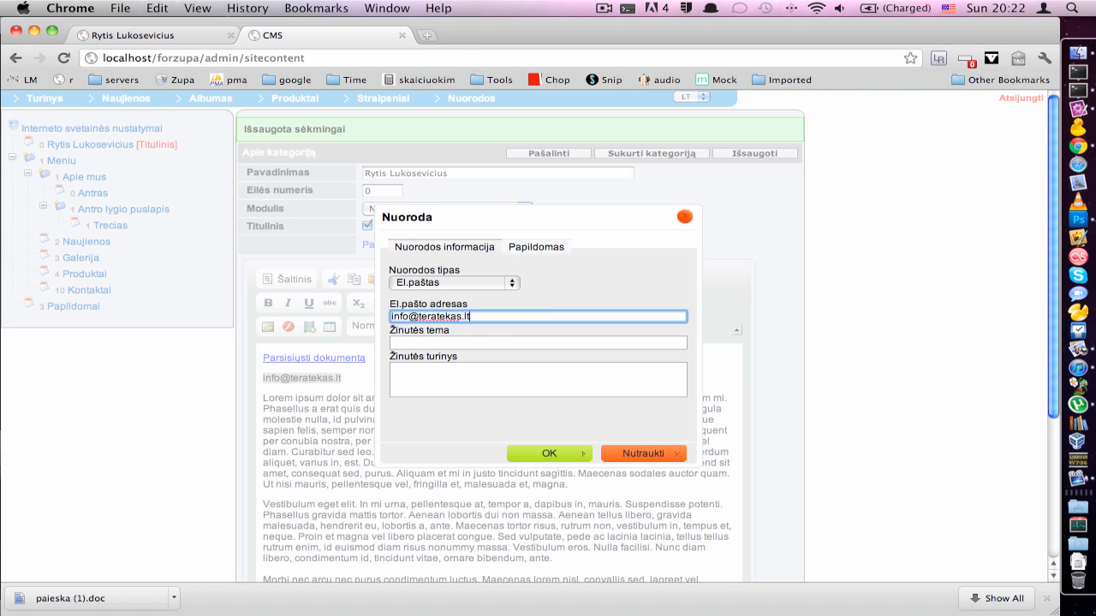
{"action": "left_click", "coordinate": [533, 453]}
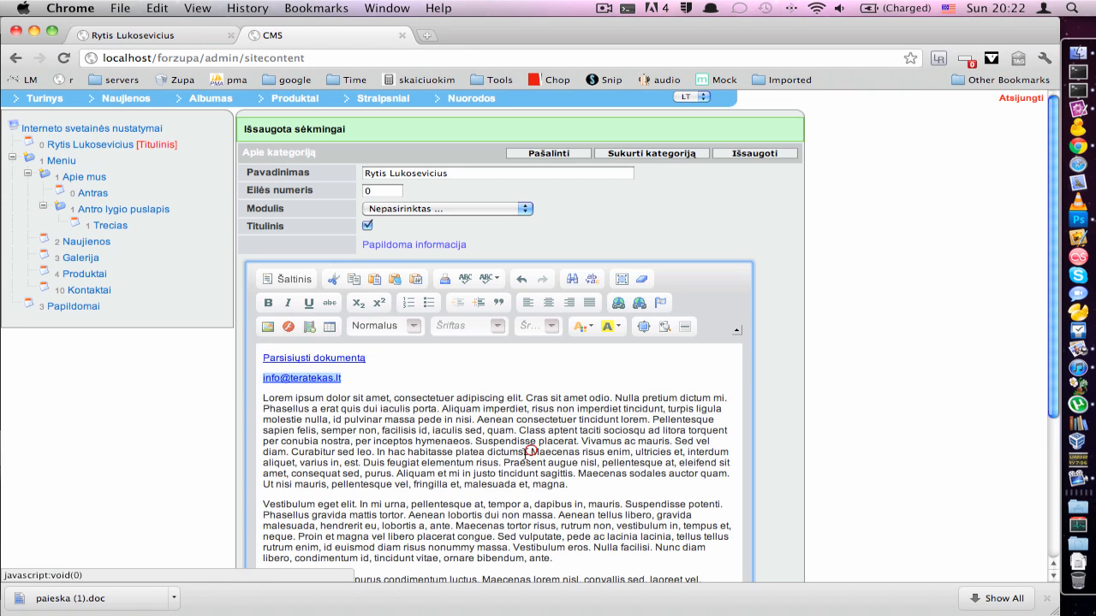
Save the page and return to the public site tab
{"action": "left_click", "coordinate": [357, 382]}
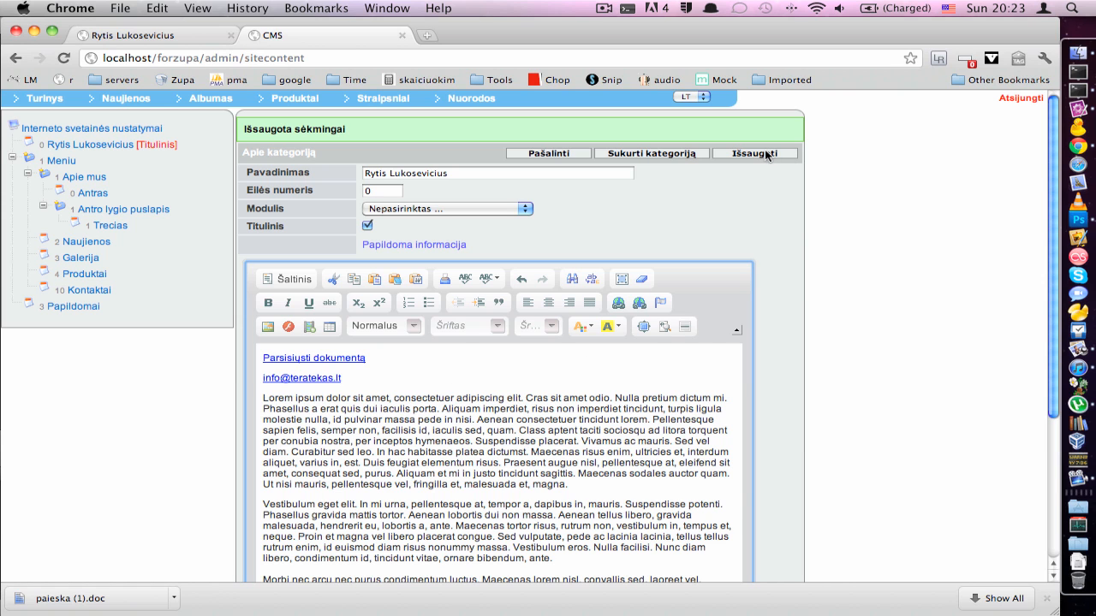
{"action": "left_click", "coordinate": [754, 153]}
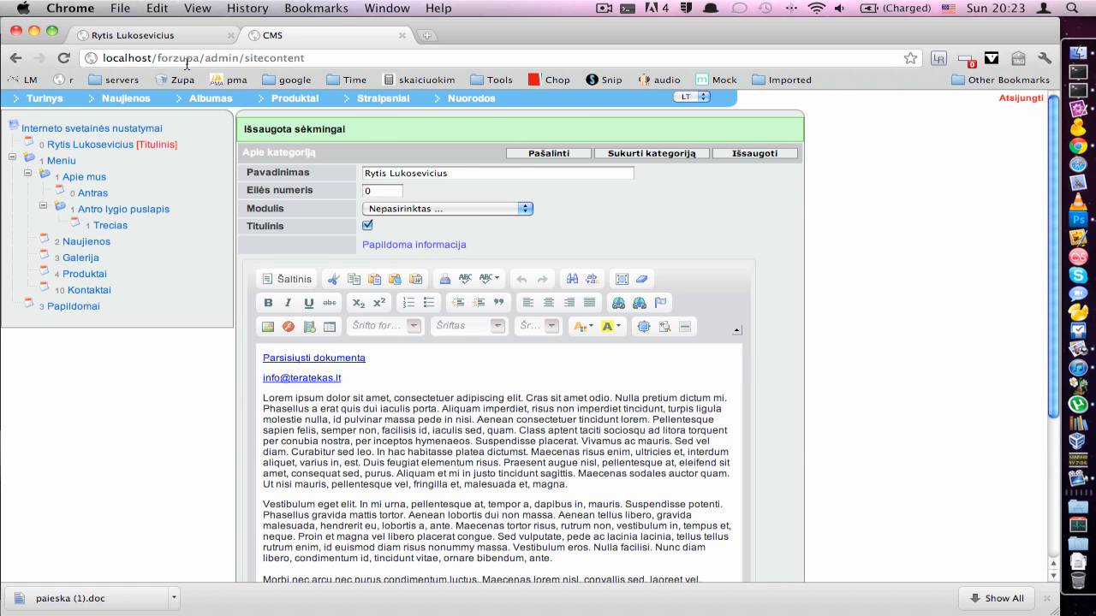
{"action": "left_click", "coordinate": [152, 35]}
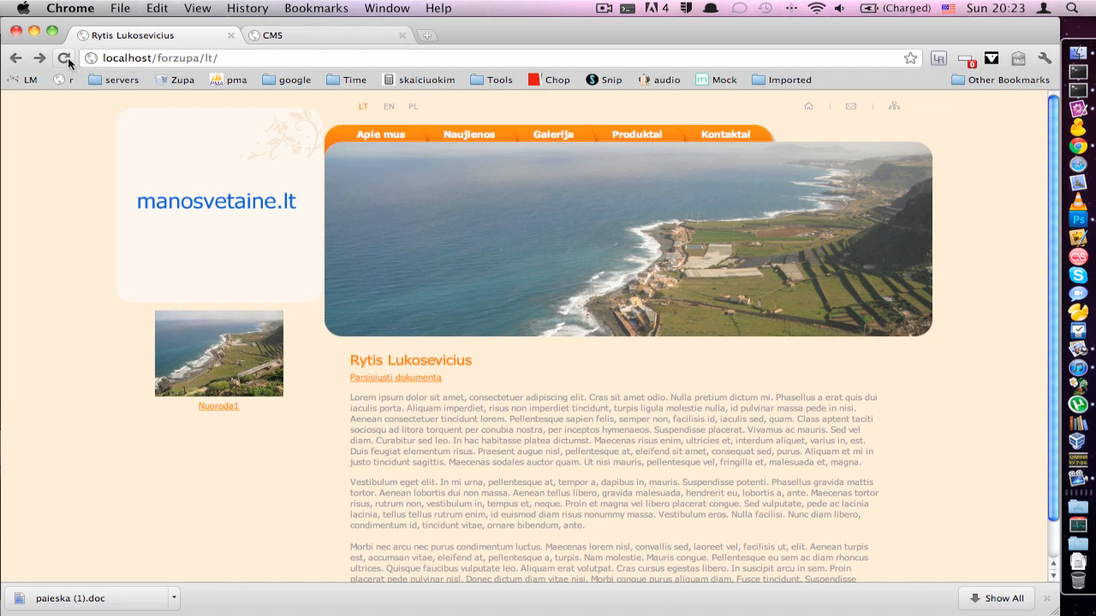
Reload the live page and confirm the e-mail link opens a new pre-addressed mail message
{"action": "left_click", "coordinate": [67, 58]}
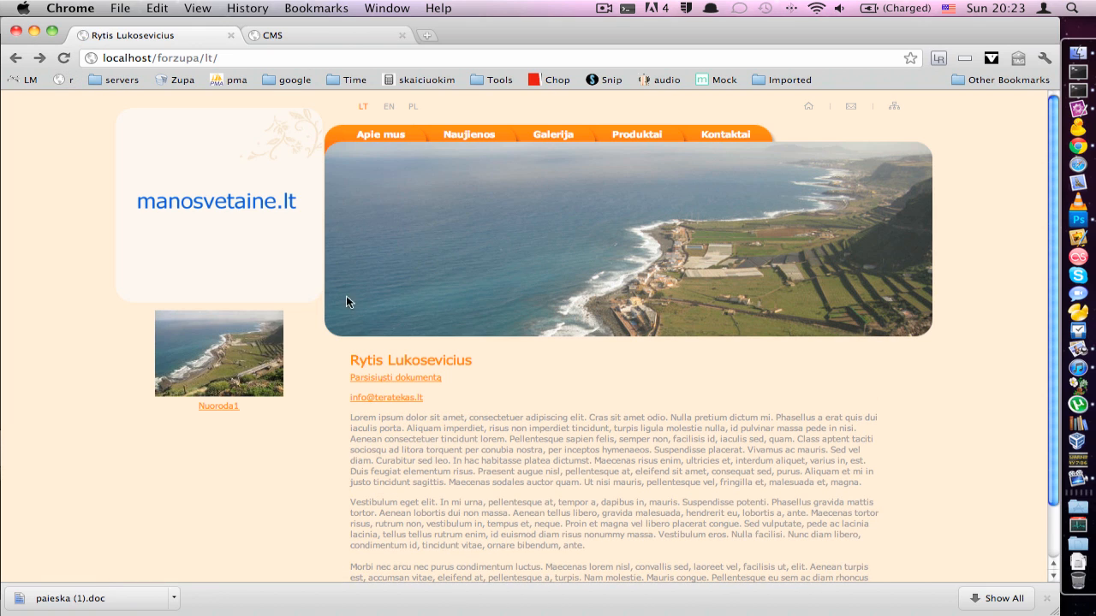
{"action": "left_click", "coordinate": [383, 399]}
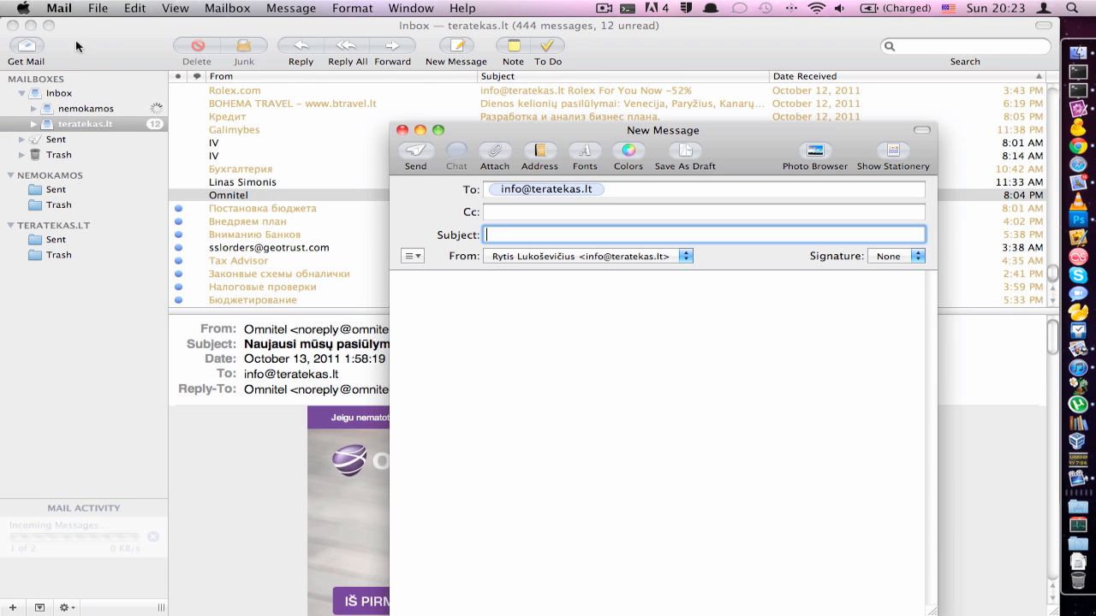
{"action": "left_click", "coordinate": [14, 26]}
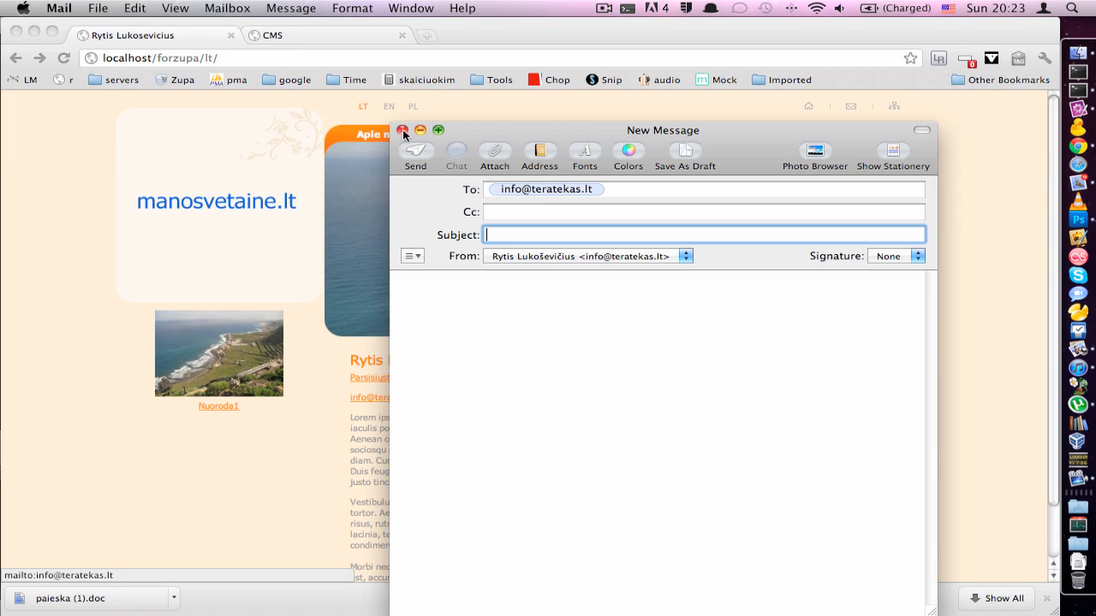